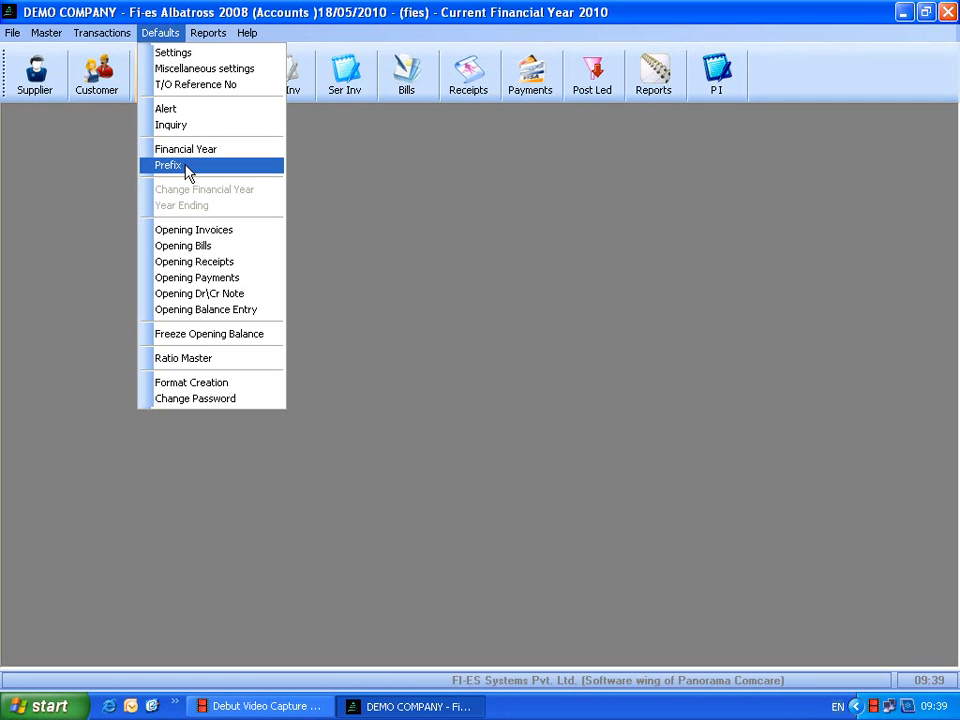
# Show the Prefix list with each transaction type's document-number prefix (SI/10/, RCT/10/).
pyautogui.click(186, 170)
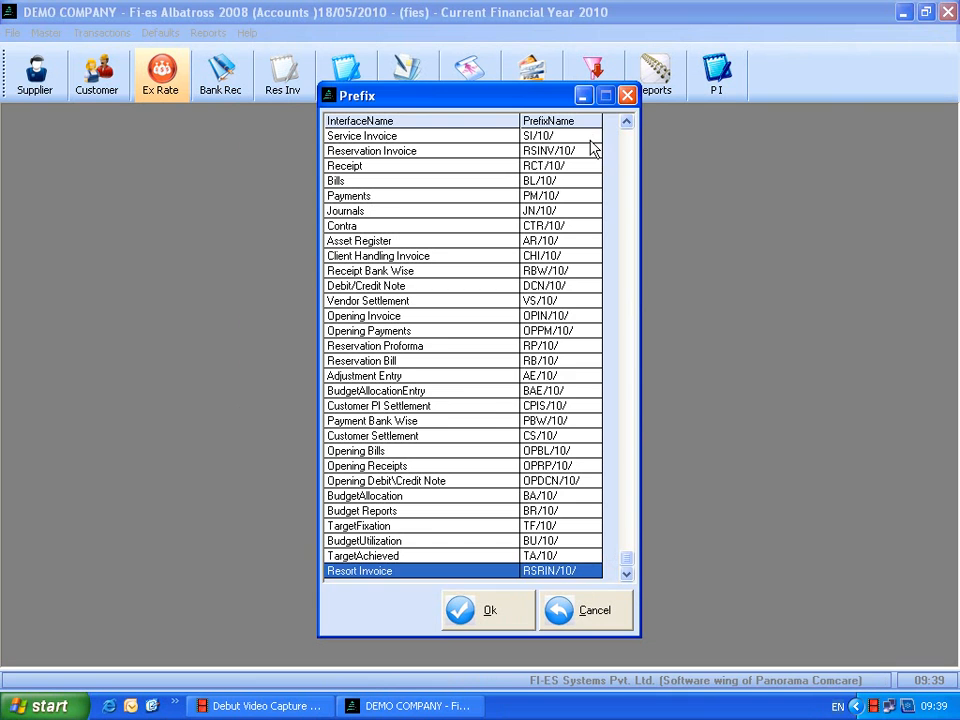
pyautogui.doubleClick(593, 140)
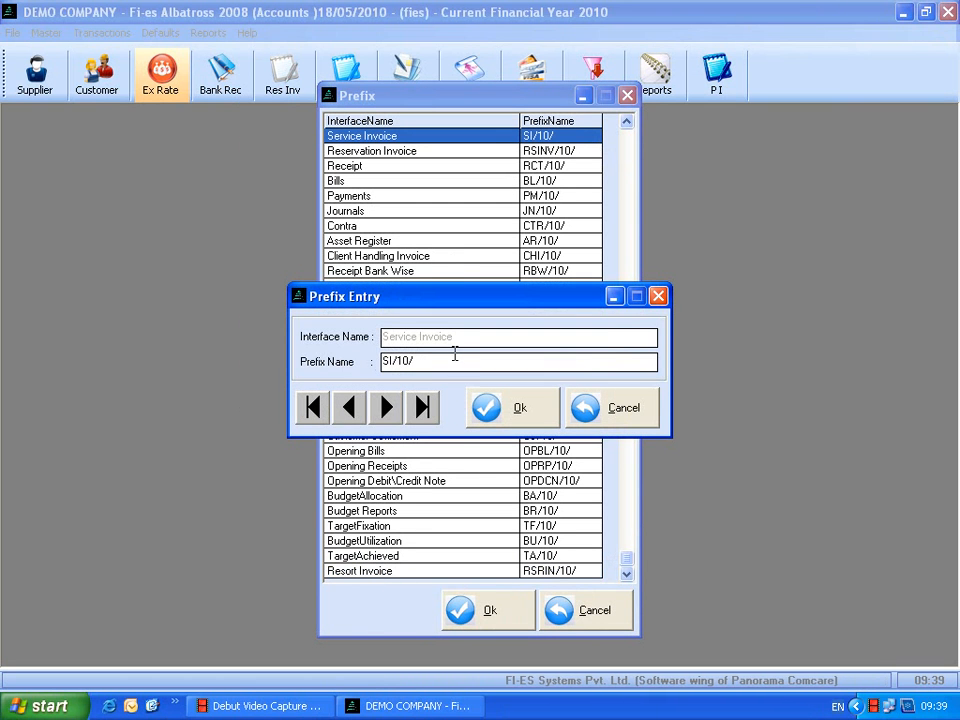
pyautogui.moveTo(457, 360); pyautogui.dragTo(300, 357)
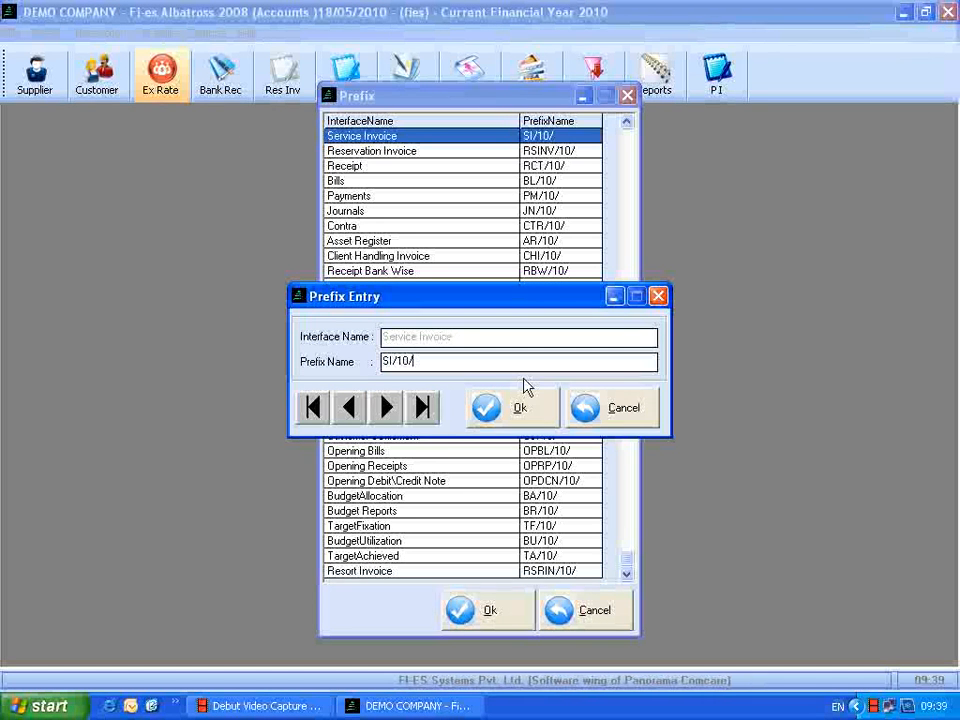
pyautogui.click(540, 410)
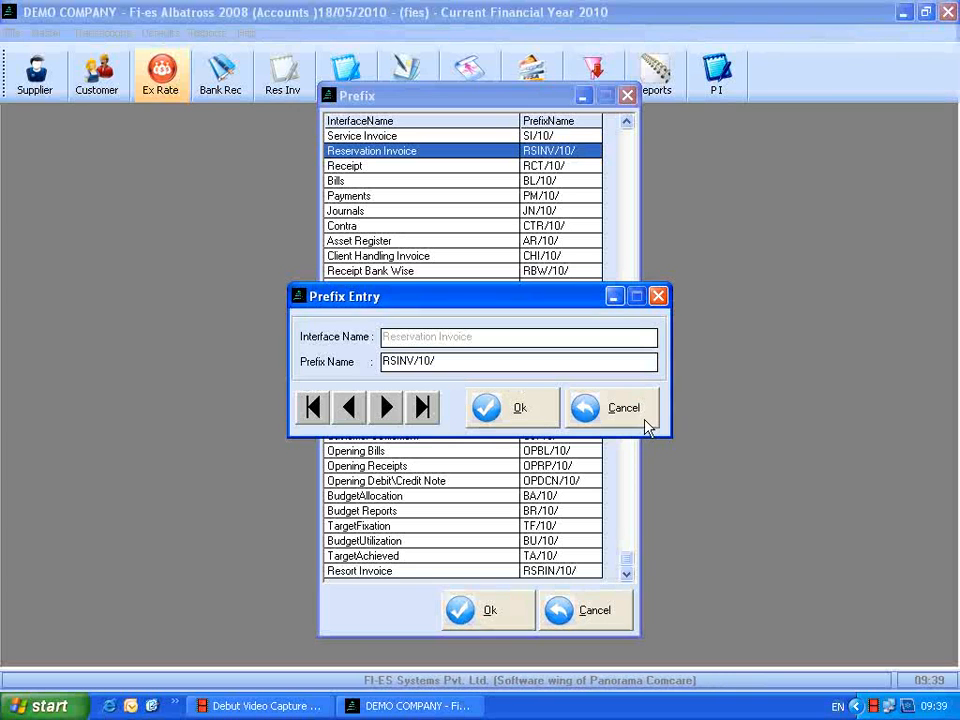
pyautogui.click(620, 408)
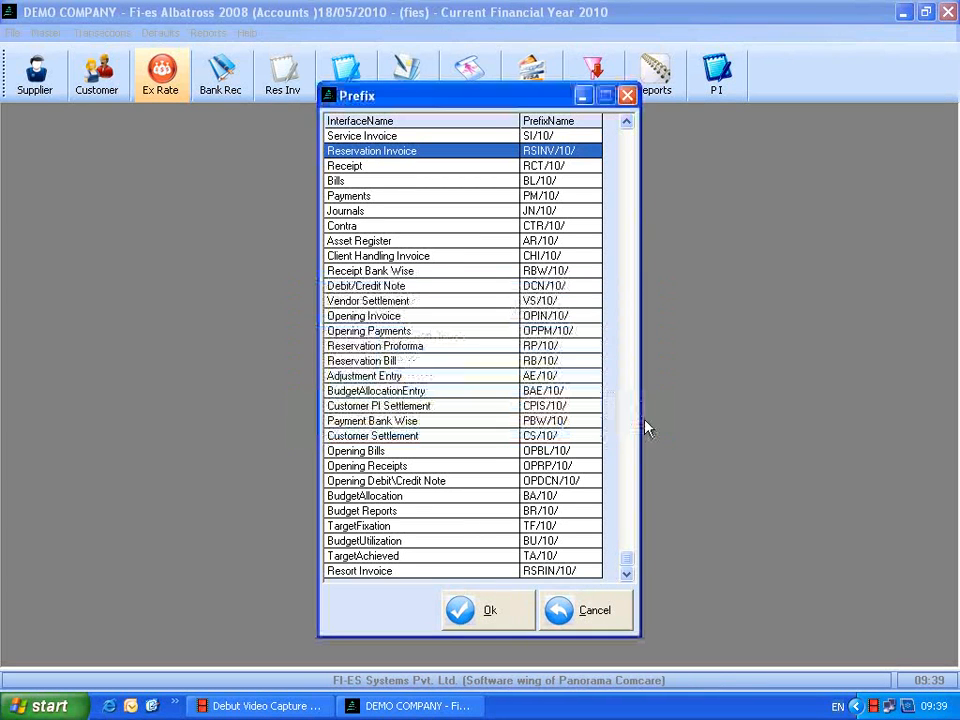